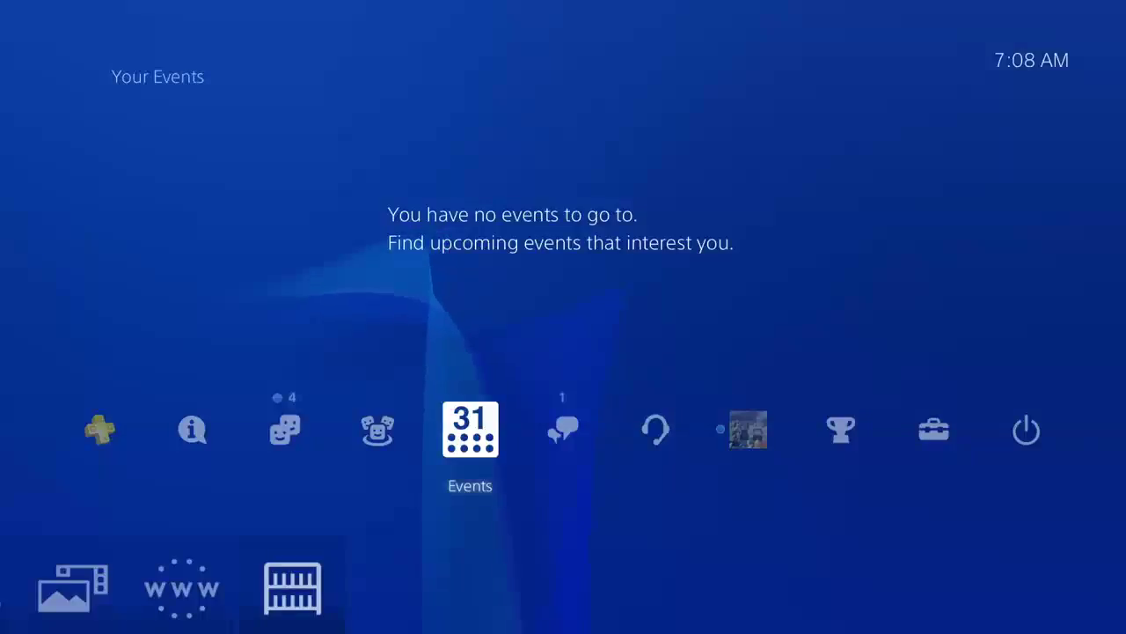
Step: Open the console's Settings from the function area
{"action": "key", "text": "Right"}
{"action": "key", "text": "Right"}
{"action": "key", "text": "Right"}
{"action": "key", "text": "Right"}
{"action": "key", "text": "Right"}
{"action": "key", "text": "Right"}
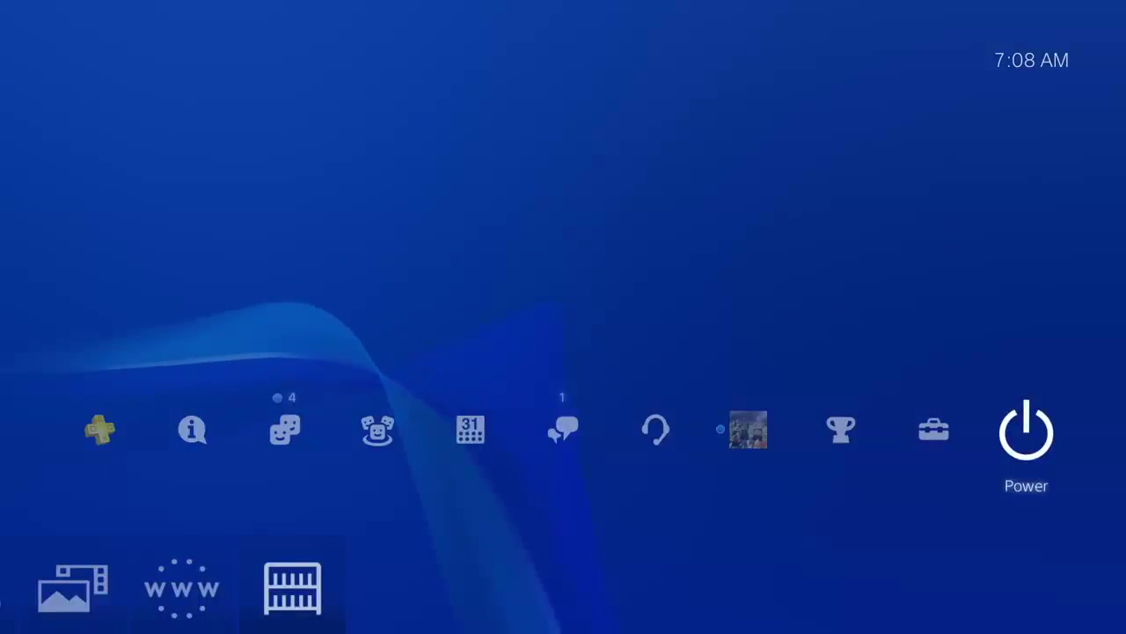
{"action": "key", "text": "Left"}
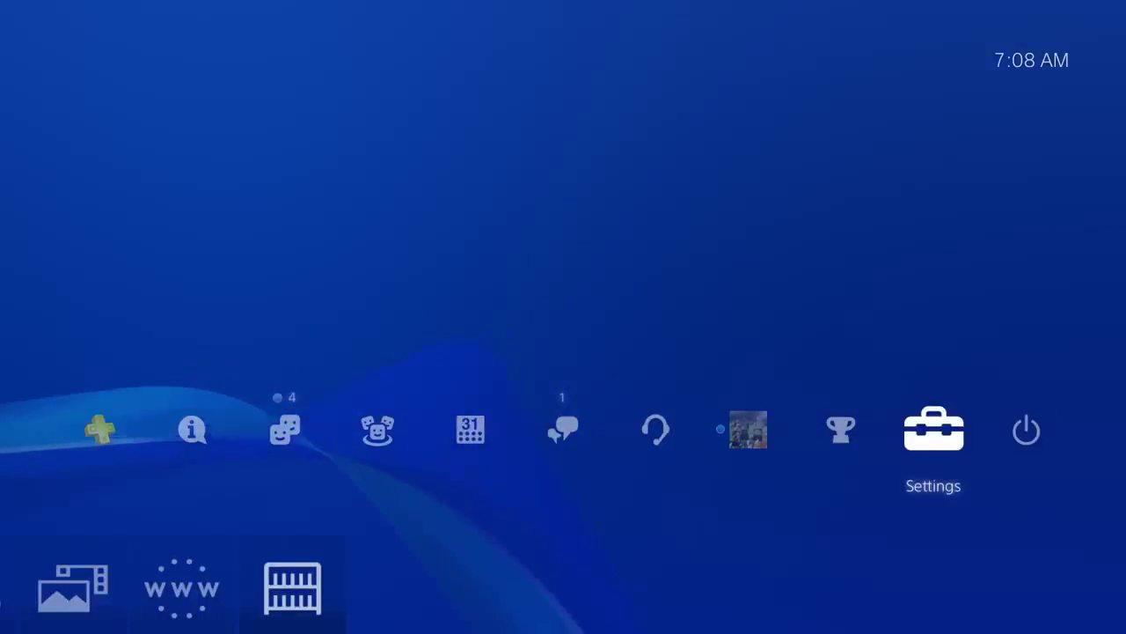
{"action": "key", "text": "Return"}
Step: Open the Initialization settings at the end of the settings list
{"action": "key", "text": "Down"}
{"action": "key", "text": "Down"}
{"action": "key", "text": "Down"}
{"action": "key", "text": "Down"}
{"action": "key", "text": "Down"}
{"action": "key", "text": "Down"}
{"action": "key", "text": "Down"}
{"action": "key", "text": "Down"}
{"action": "key", "text": "Down"}
{"action": "key", "text": "Down"}
{"action": "key", "text": "Down"}
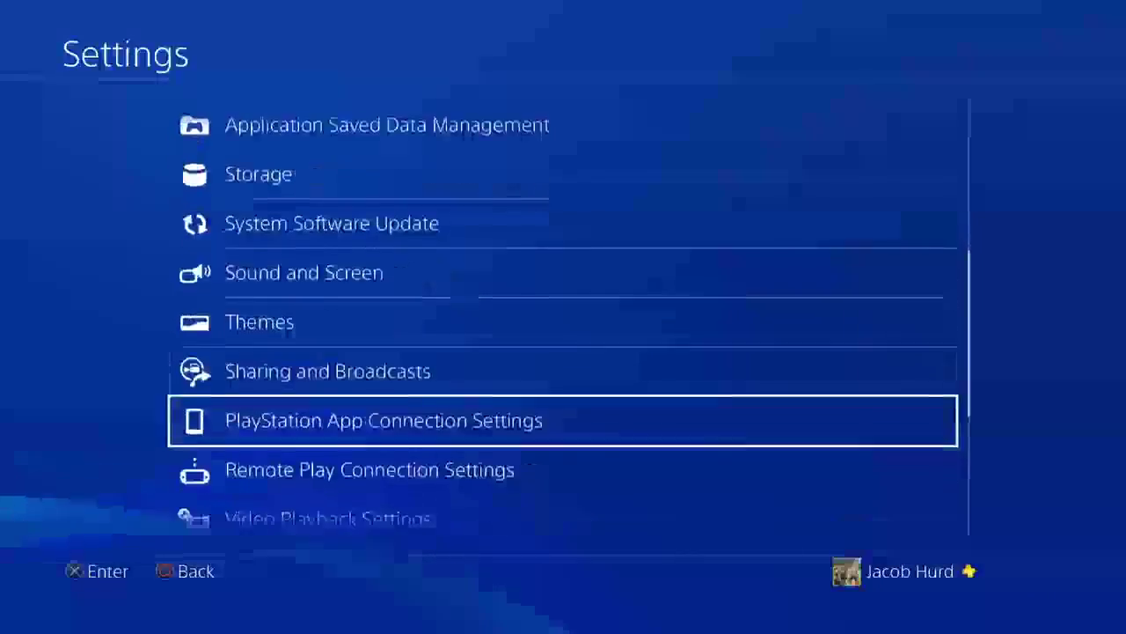
{"action": "key", "text": "Down"}
{"action": "key", "text": "Down"}
{"action": "key", "text": "Down"}
{"action": "key", "text": "Down"}
{"action": "key", "text": "Down"}
{"action": "key", "text": "Down"}
{"action": "key", "text": "Down"}
{"action": "key", "text": "Down"}
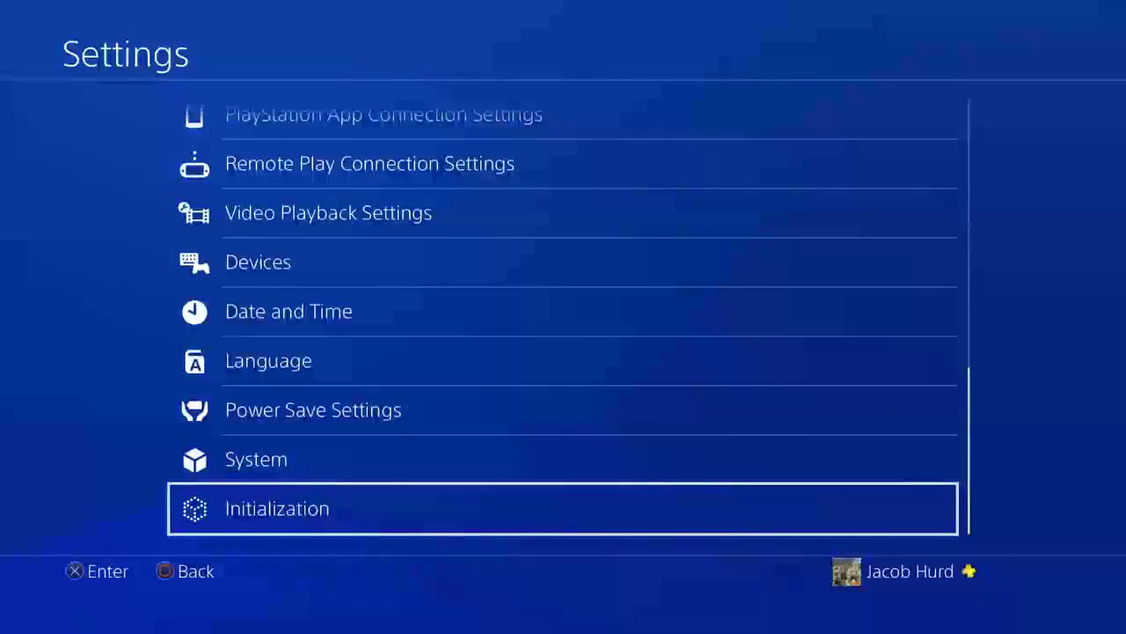
{"action": "key", "text": "Return"}
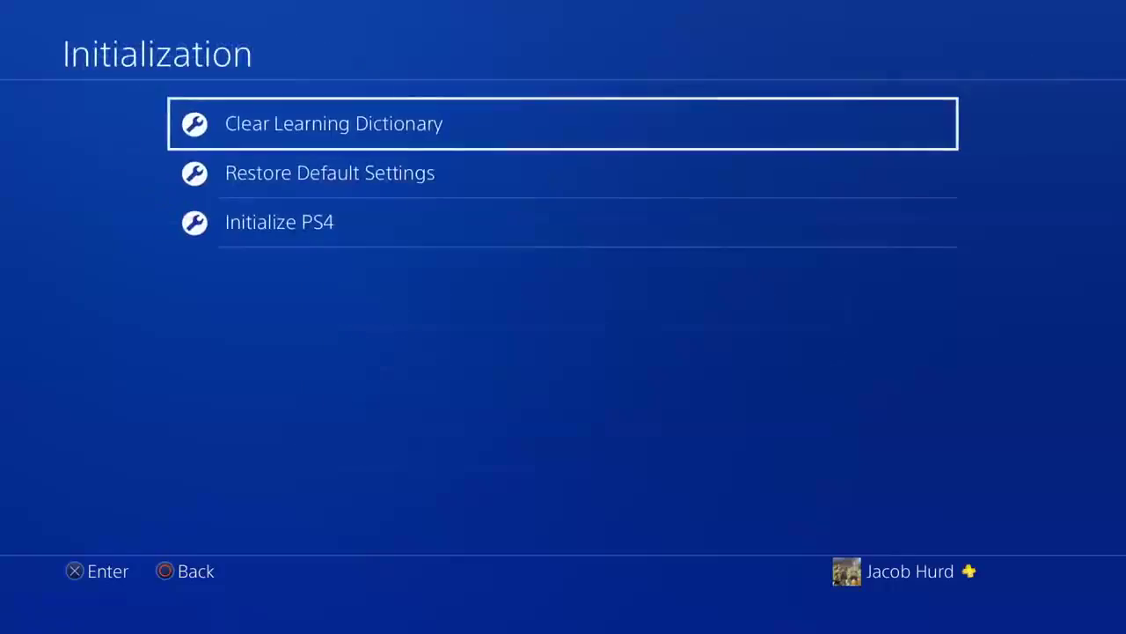
Step: Open the Initialize PS4 options and move to the Full initialization method
{"action": "key", "text": "Down"}
{"action": "key", "text": "Down"}
{"action": "key", "text": "Return"}
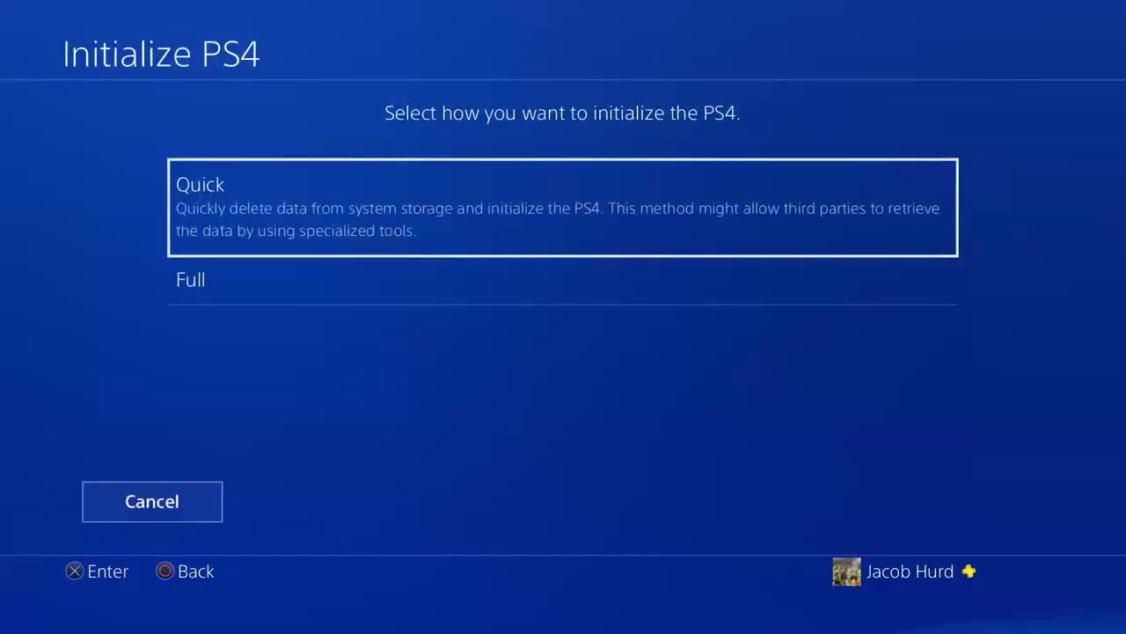
{"action": "key", "text": "Down"}
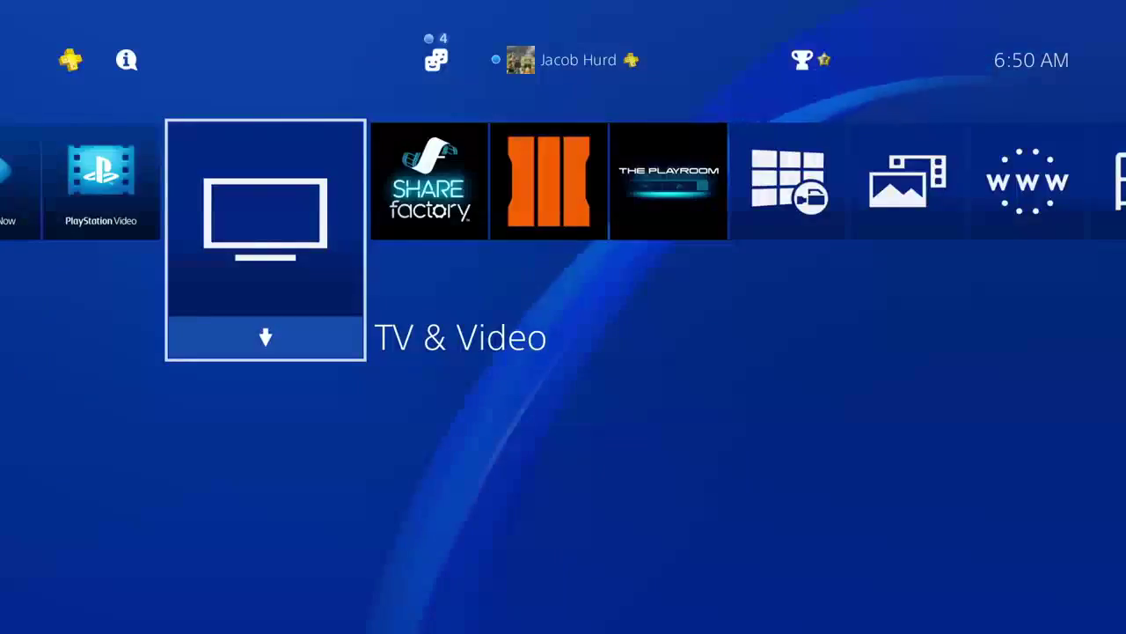
Step: Open the Library from the end of the home screen's content row
{"action": "key", "text": "Right"}
{"action": "key", "text": "Right"}
{"action": "key", "text": "Right"}
{"action": "key", "text": "Right"}
{"action": "key", "text": "Right"}
{"action": "key", "text": "Right"}
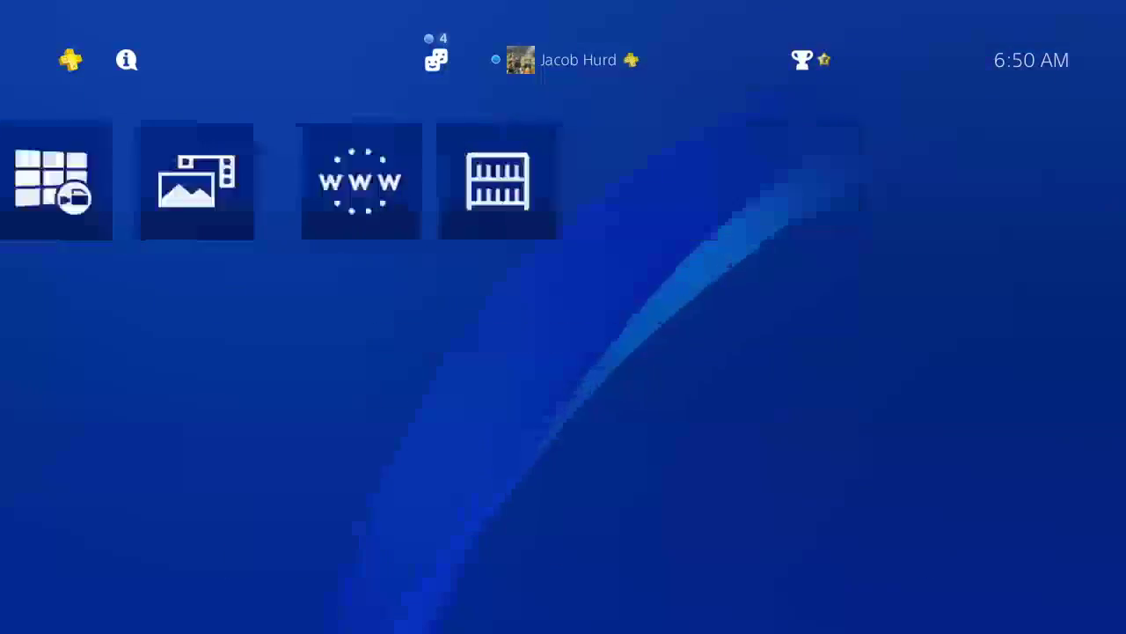
{"action": "key", "text": "Return"}
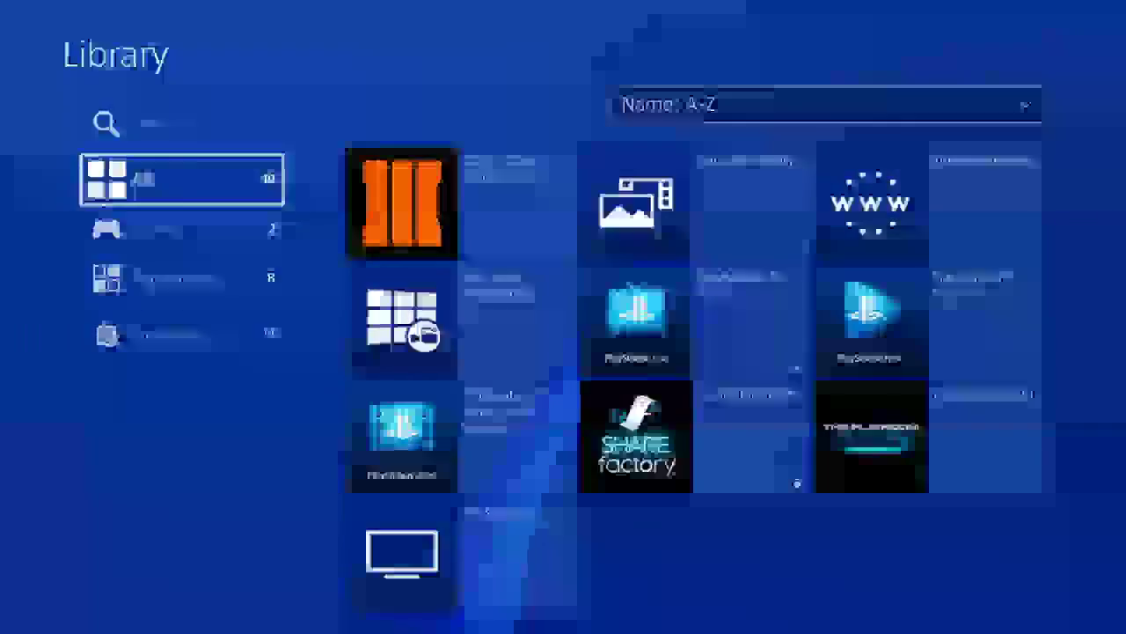
Step: Look through the Library's All, Games and Applications categories
{"action": "key", "text": "Right"}
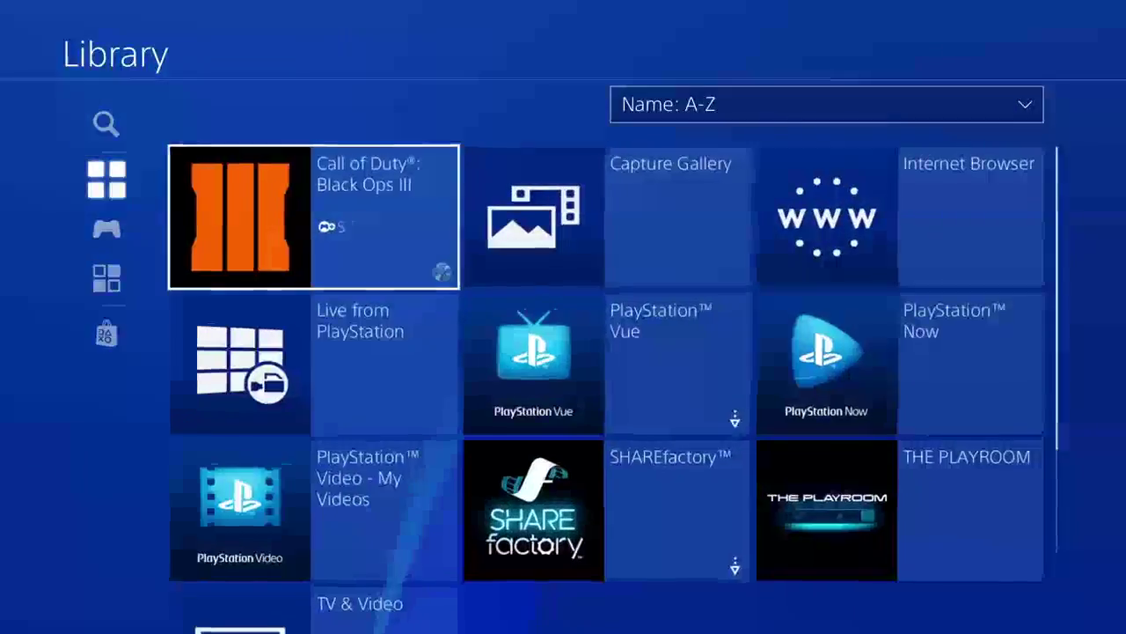
{"action": "key", "text": "Left"}
{"action": "key", "text": "Down"}
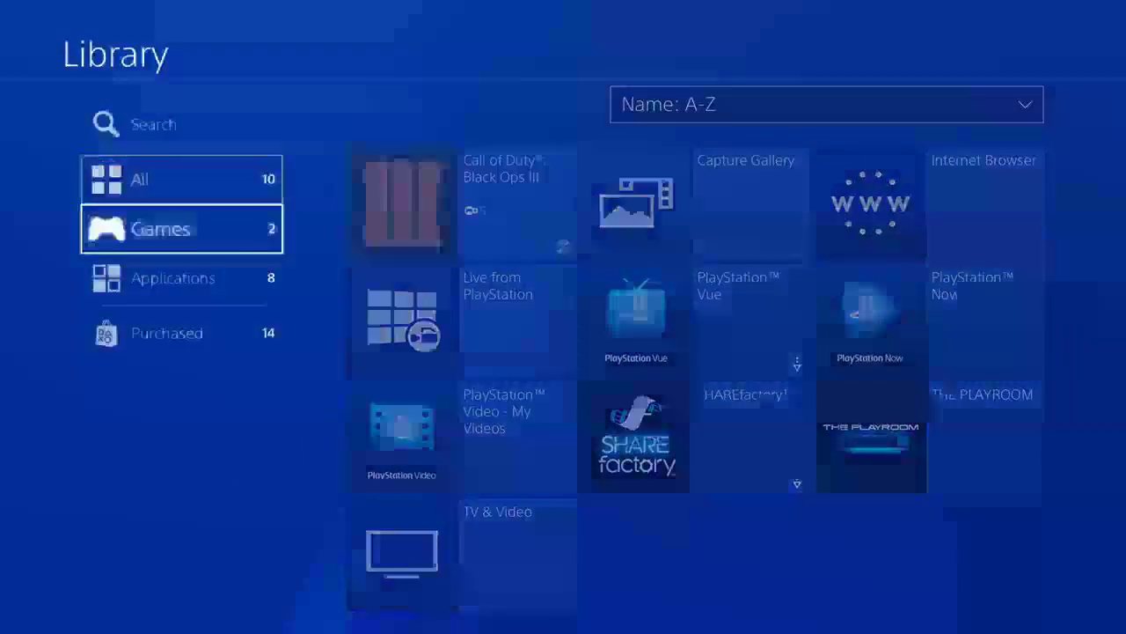
{"action": "key", "text": "Down"}
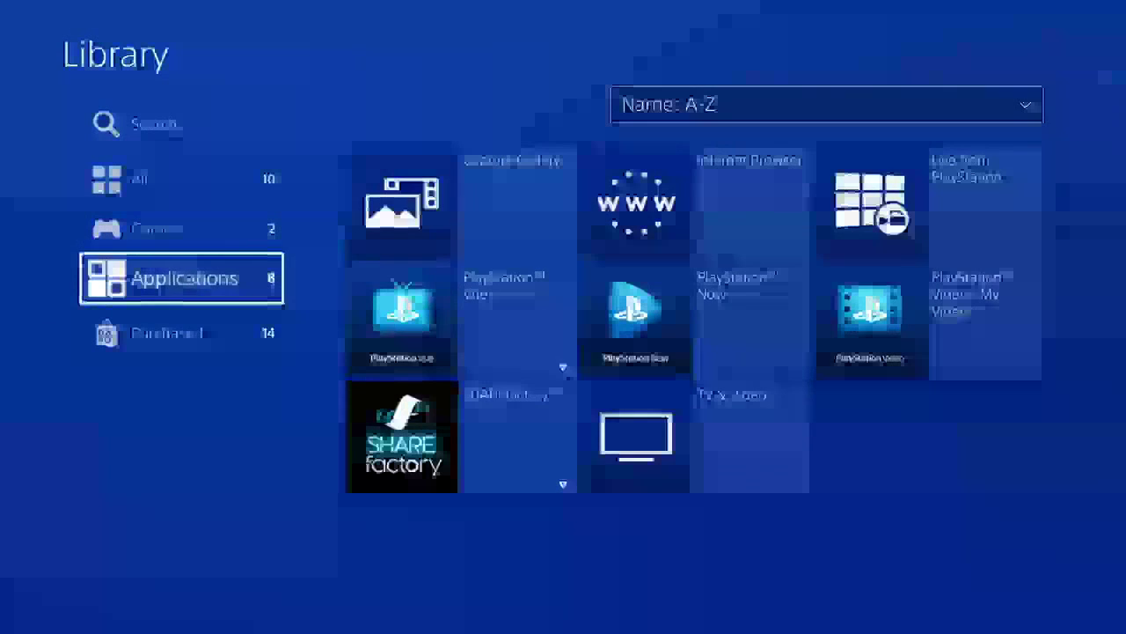
Step: Open the Call of Duty: Infinite Warfare page from the Library's Purchased category
{"action": "key", "text": "Down"}
{"action": "key", "text": "Right"}
{"action": "key", "text": "Right"}
{"action": "key", "text": "Right"}
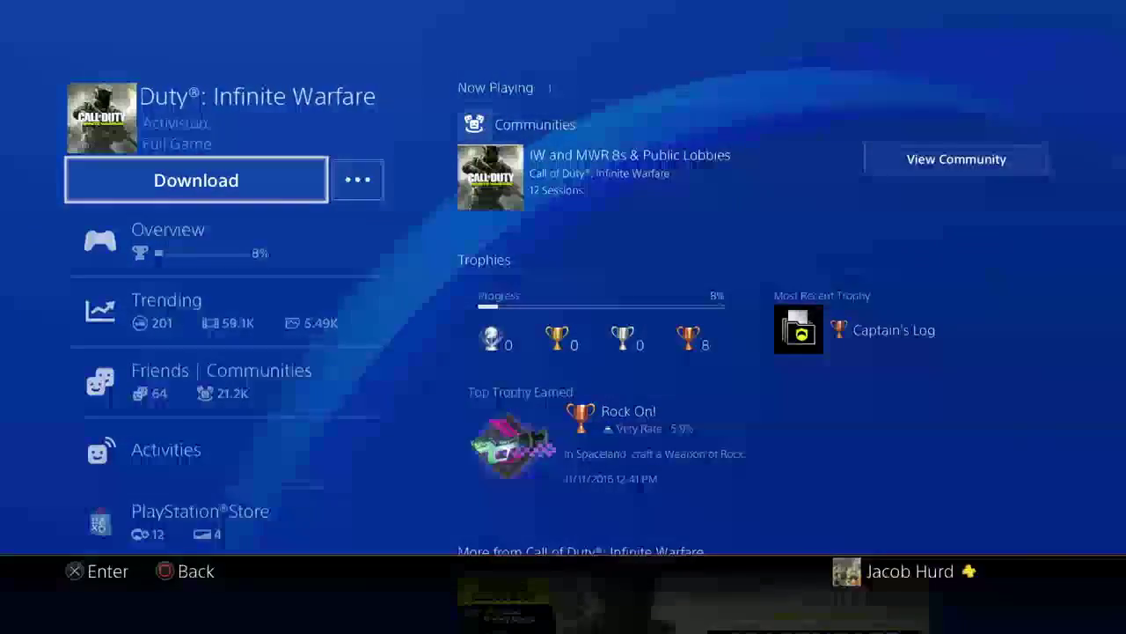
Step: Look through the sections of the Infinite Warfare game page, from Overview to PlayStation Store
{"action": "key", "text": "Down"}
{"action": "key", "text": "Down"}
{"action": "key", "text": "Down"}
{"action": "key", "text": "Down"}
{"action": "key", "text": "Down"}
{"action": "key", "text": "Up"}
{"action": "key", "text": "Up"}
{"action": "key", "text": "Up"}
{"action": "key", "text": "Up"}
{"action": "key", "text": "Up"}
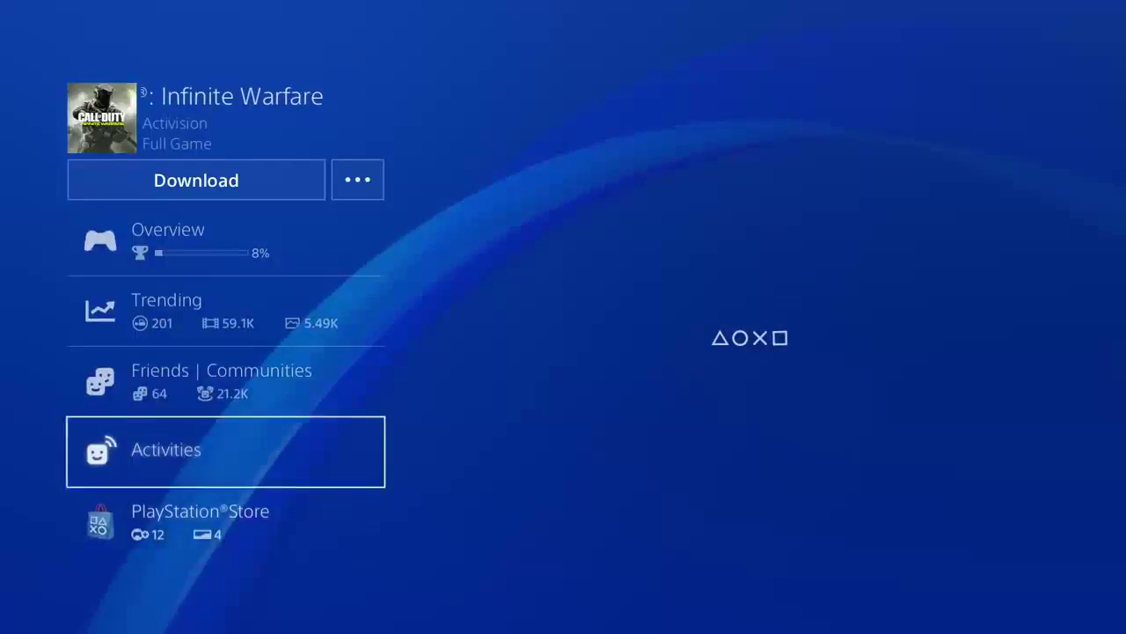
Step: Start the Call of Duty: Infinite Warfare download from its game page, go through the add-on list, and leave the page
{"action": "key", "text": "Return"}
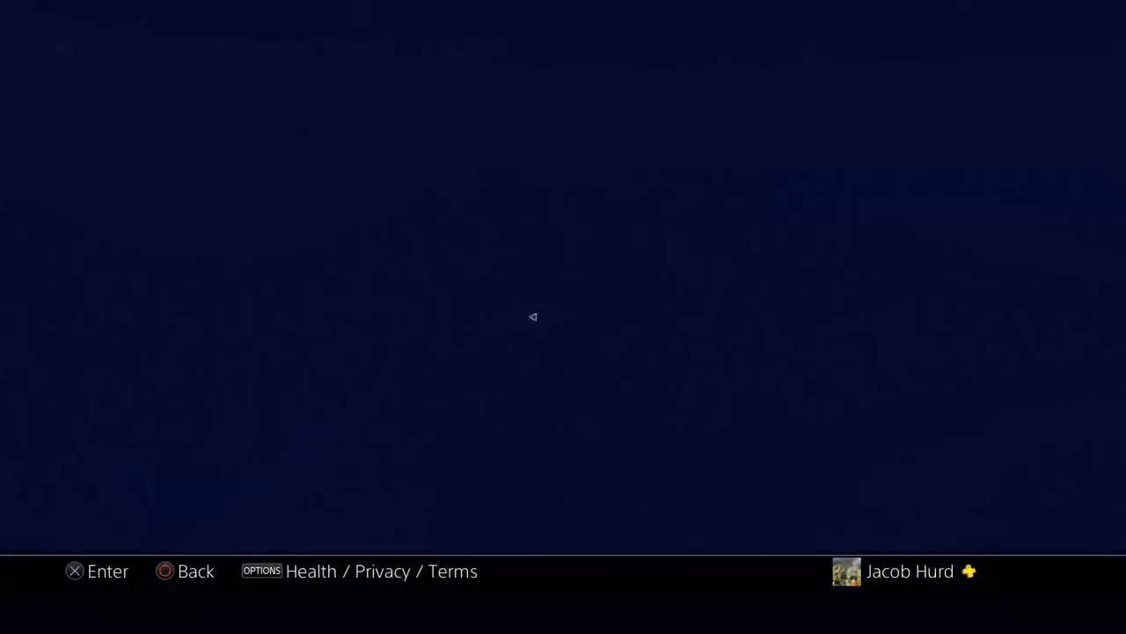
{"action": "key", "text": "Left"}
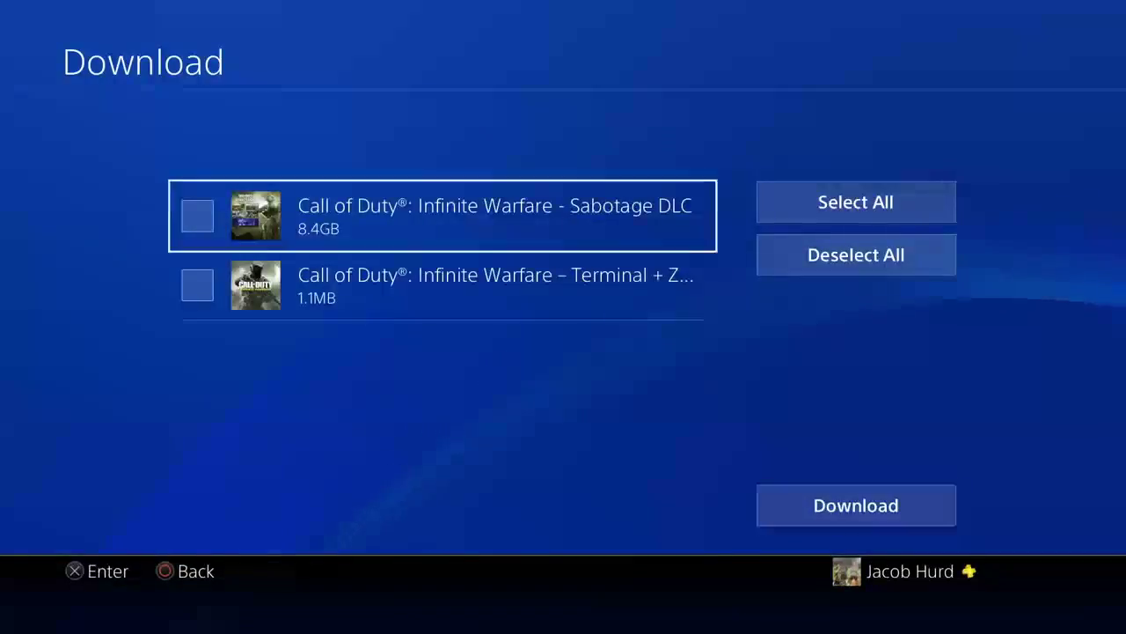
{"action": "key", "text": "Down"}
{"action": "key", "text": "Right"}
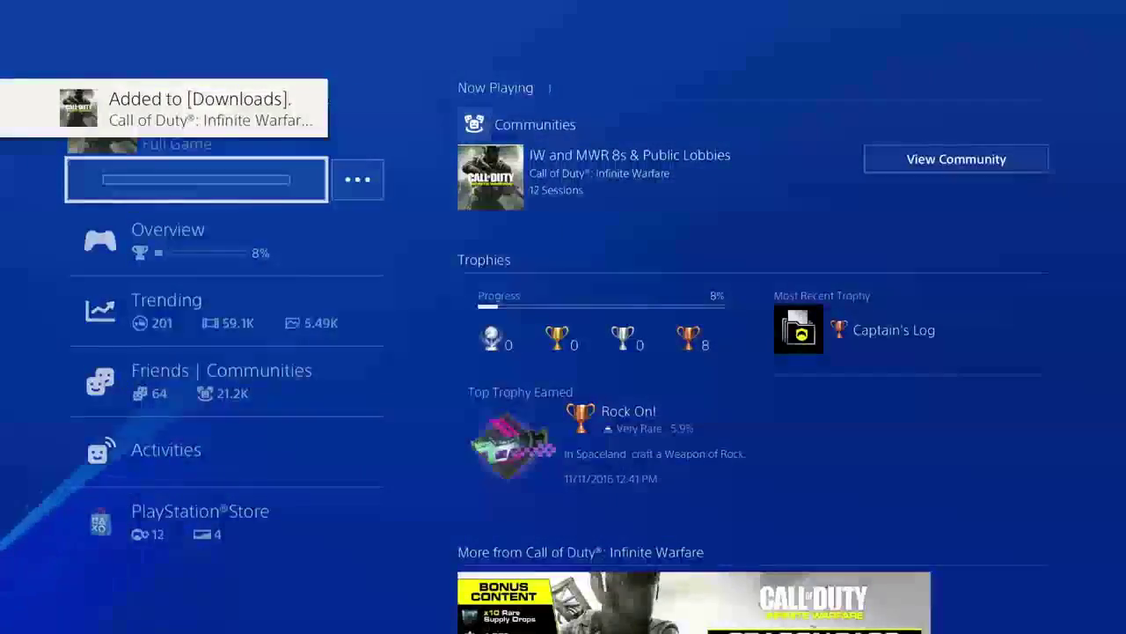
{"action": "key", "text": "Escape"}
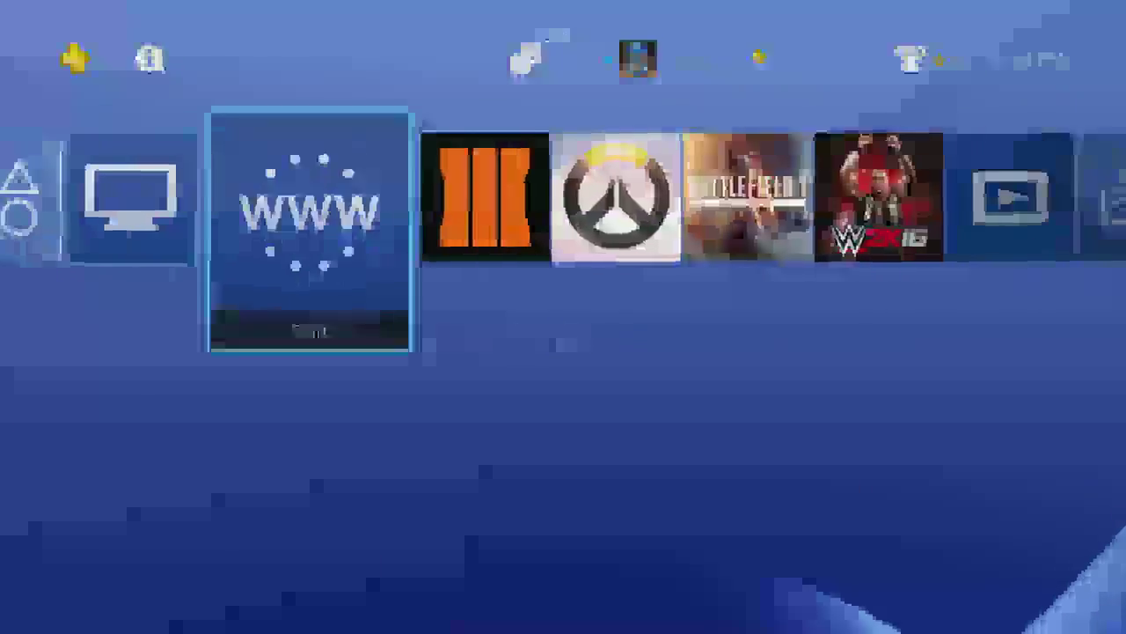
Step: Move past the games and apps on the home screen and open the Library
{"action": "key", "text": "Right"}
{"action": "key", "text": "Right"}
{"action": "key", "text": "Right"}
{"action": "key", "text": "Right"}
{"action": "key", "text": "Right"}
{"action": "key", "text": "Right"}
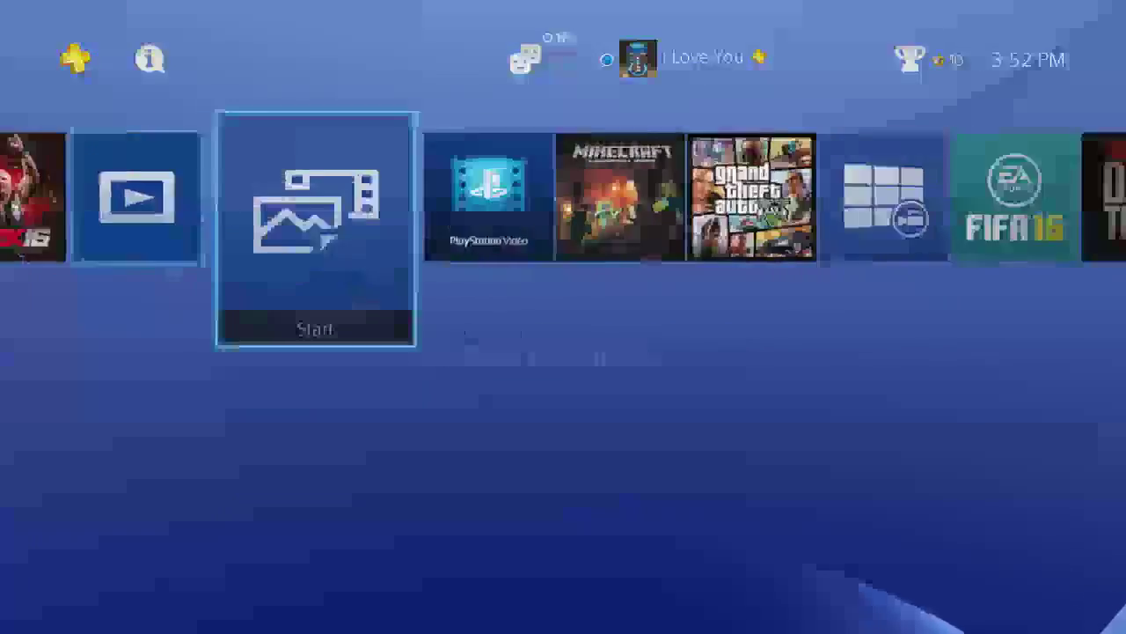
{"action": "key", "text": "Right"}
{"action": "key", "text": "Right"}
{"action": "key", "text": "Right"}
{"action": "key", "text": "Right"}
{"action": "key", "text": "Right"}
{"action": "key", "text": "Right"}
{"action": "key", "text": "Right"}
{"action": "key", "text": "Right"}
{"action": "key", "text": "Return"}
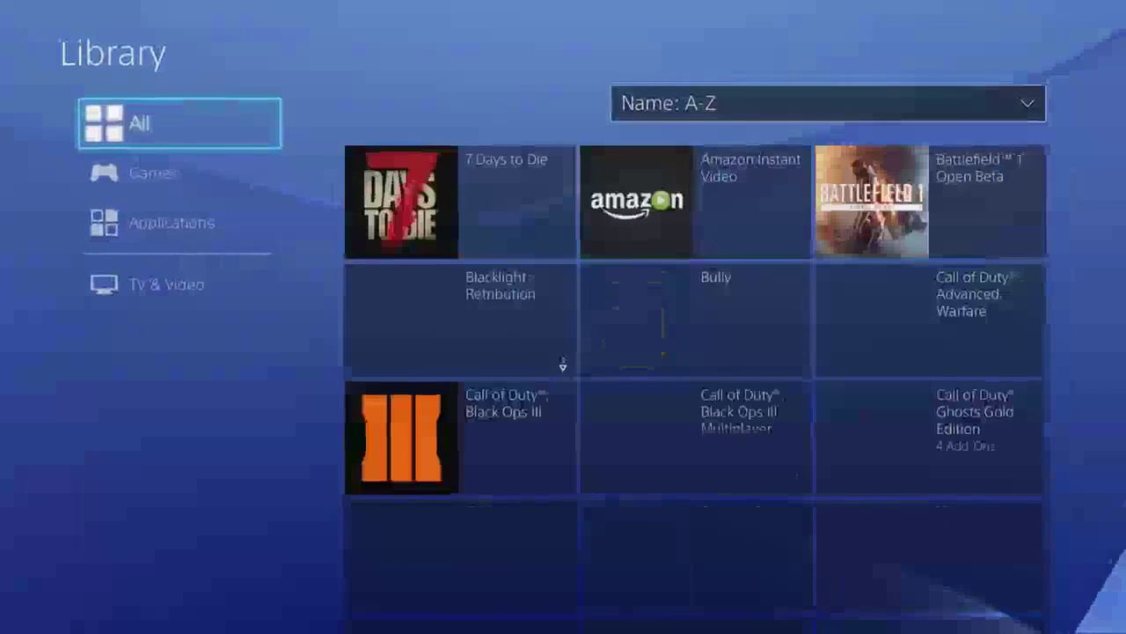
Step: Show the Library's Games category and enter its list of titles
{"action": "key", "text": "Down"}
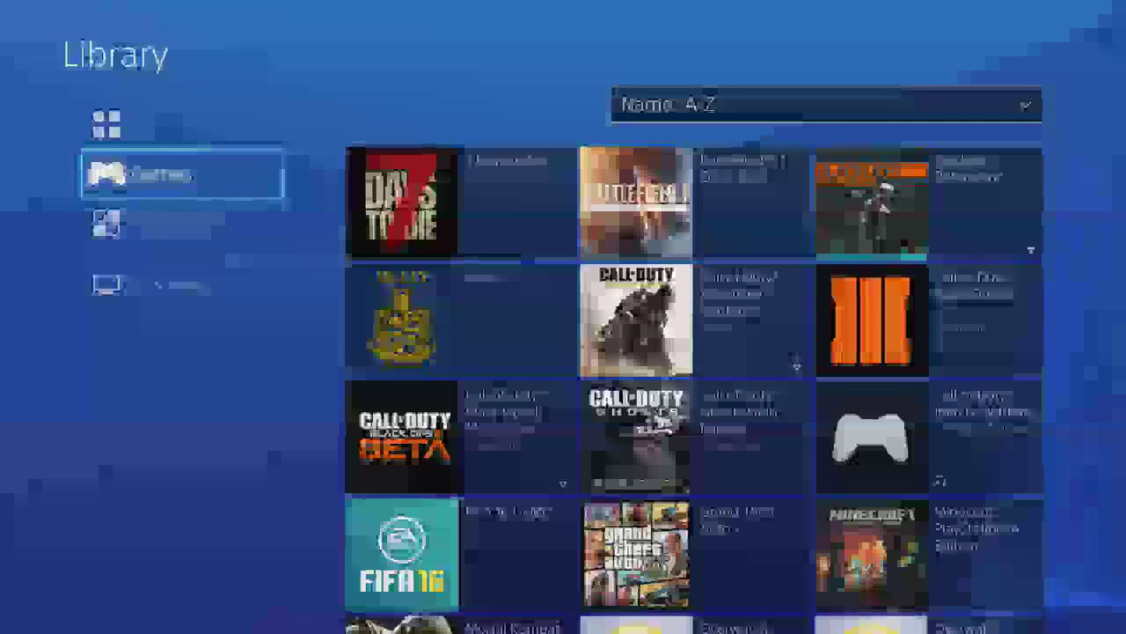
{"action": "key", "text": "Right"}
{"action": "key", "text": "Right"}
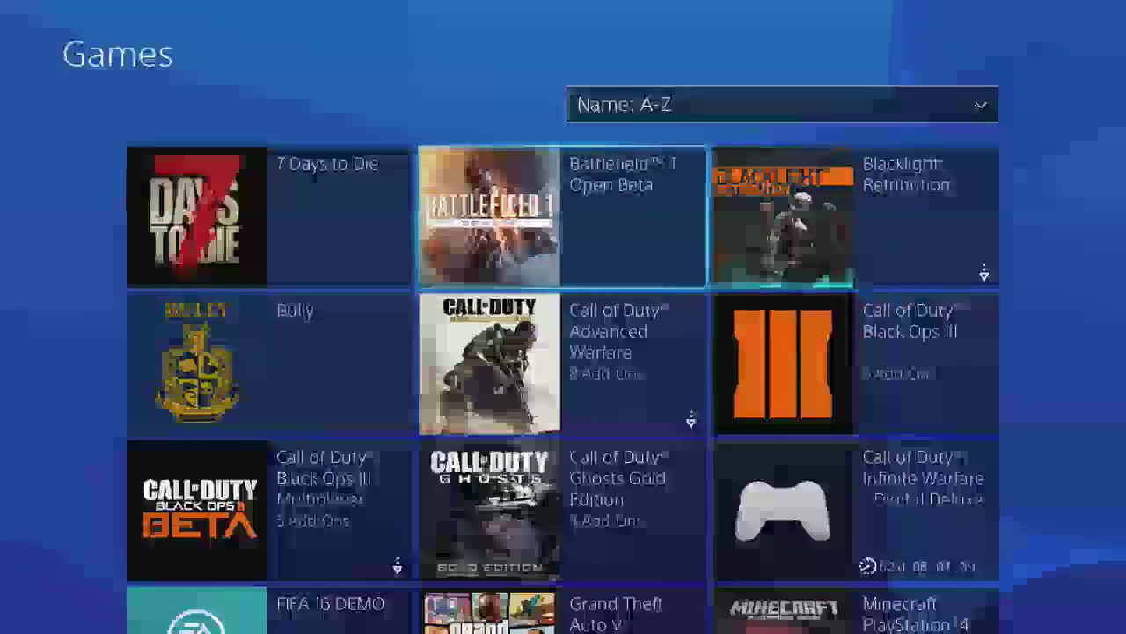
Step: Delete FIFA 16 DEMO from the console through the games list
{"action": "key", "text": "Down"}
{"action": "key", "text": "Down"}
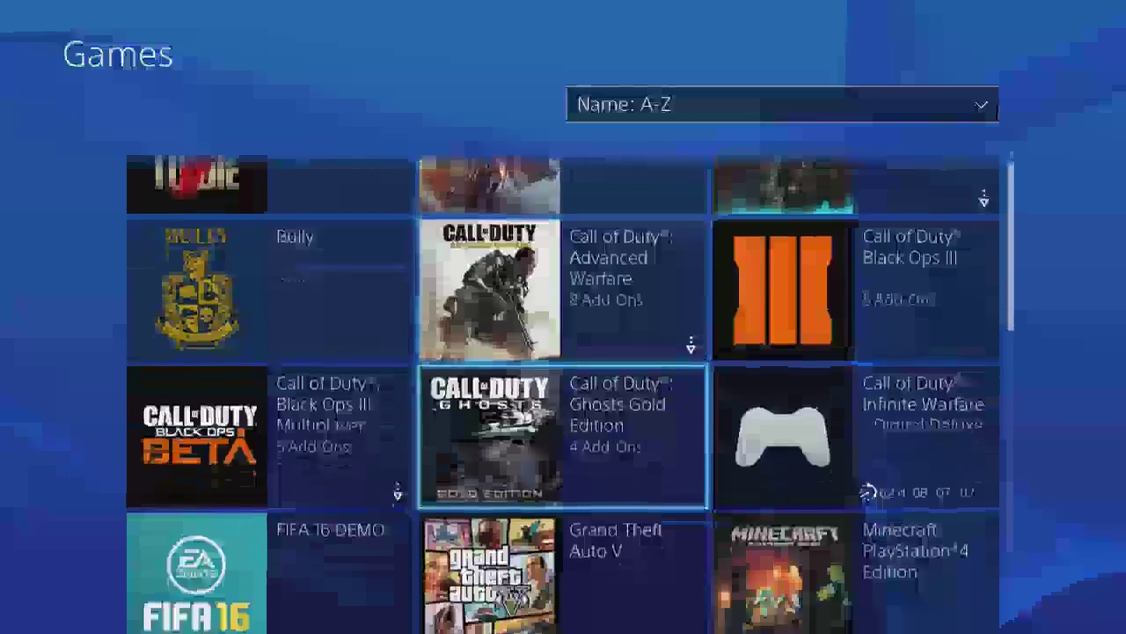
{"action": "key", "text": "Down"}
{"action": "key", "text": "Left"}
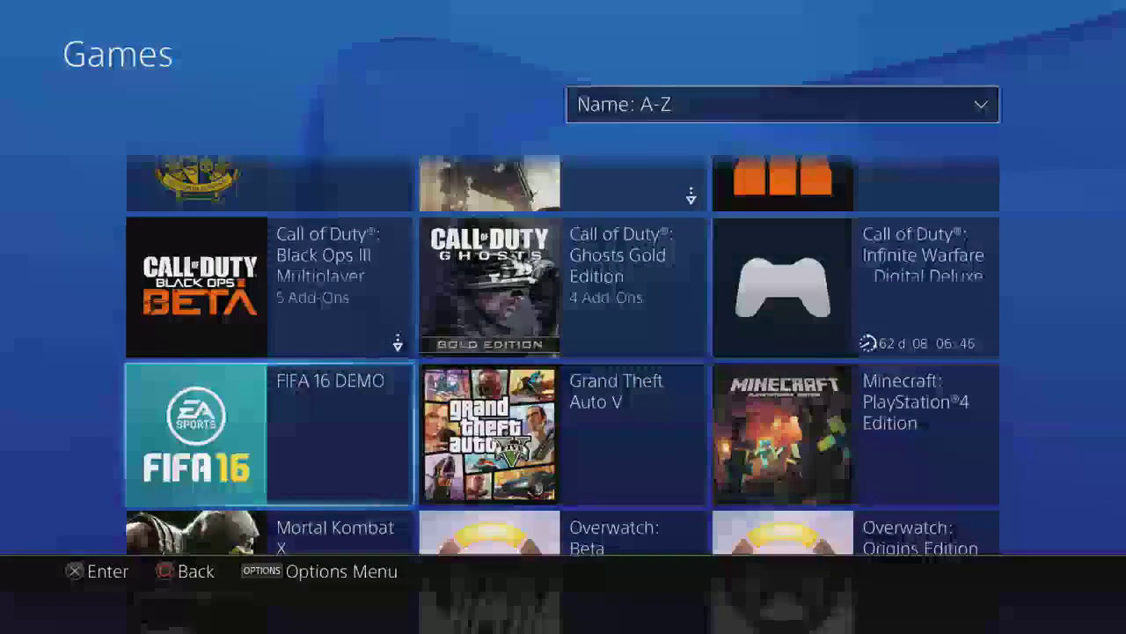
{"action": "key", "text": "Menu"}
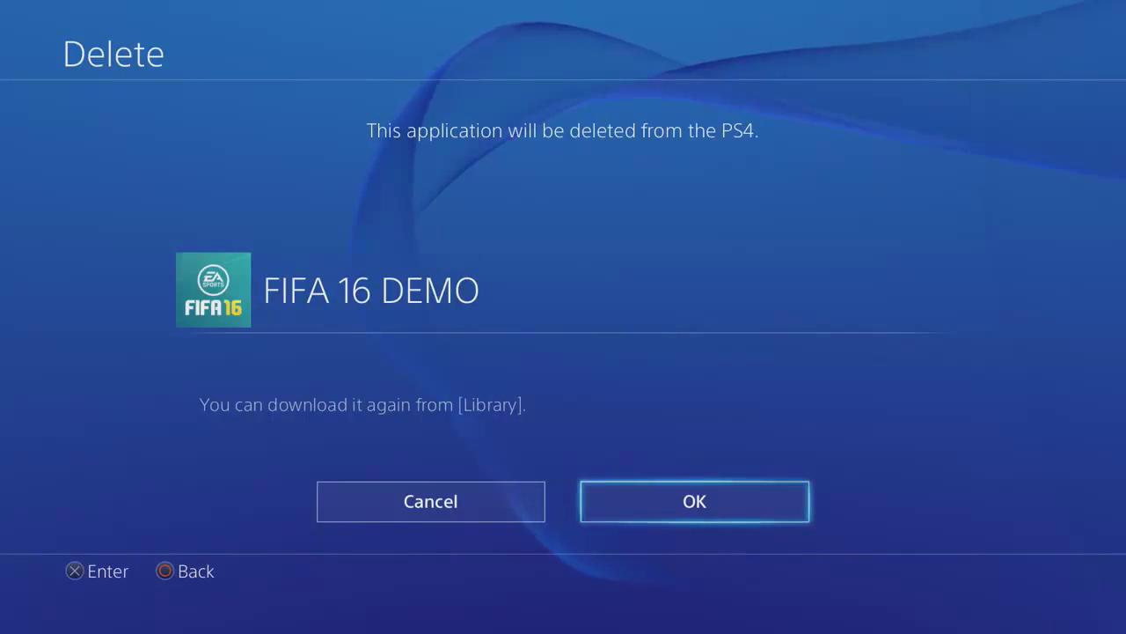
{"action": "key", "text": "Return"}
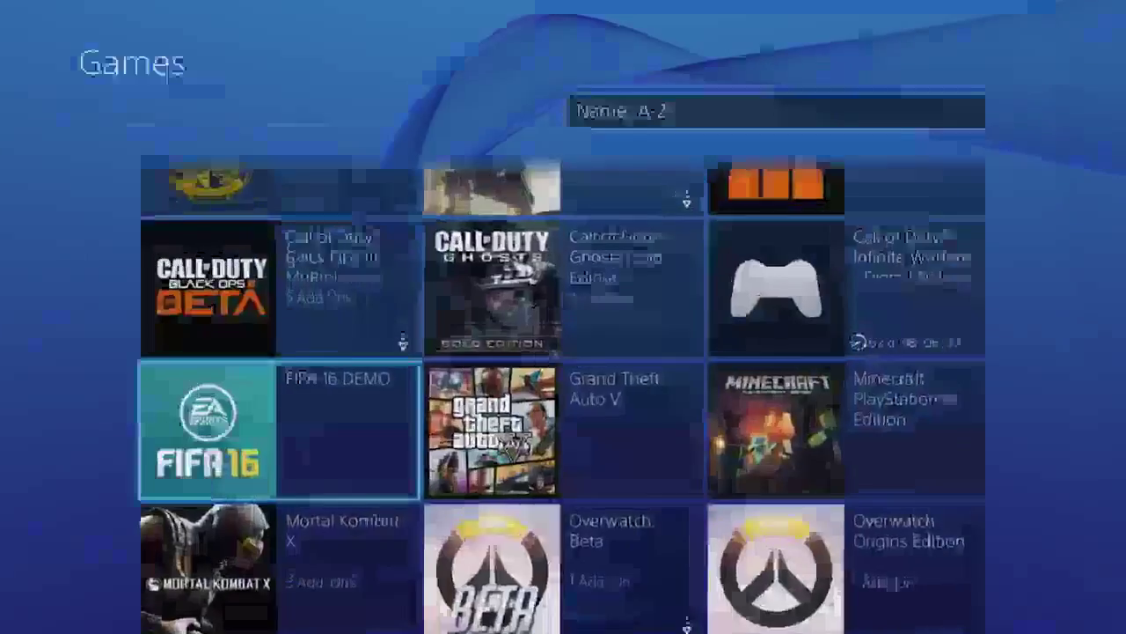